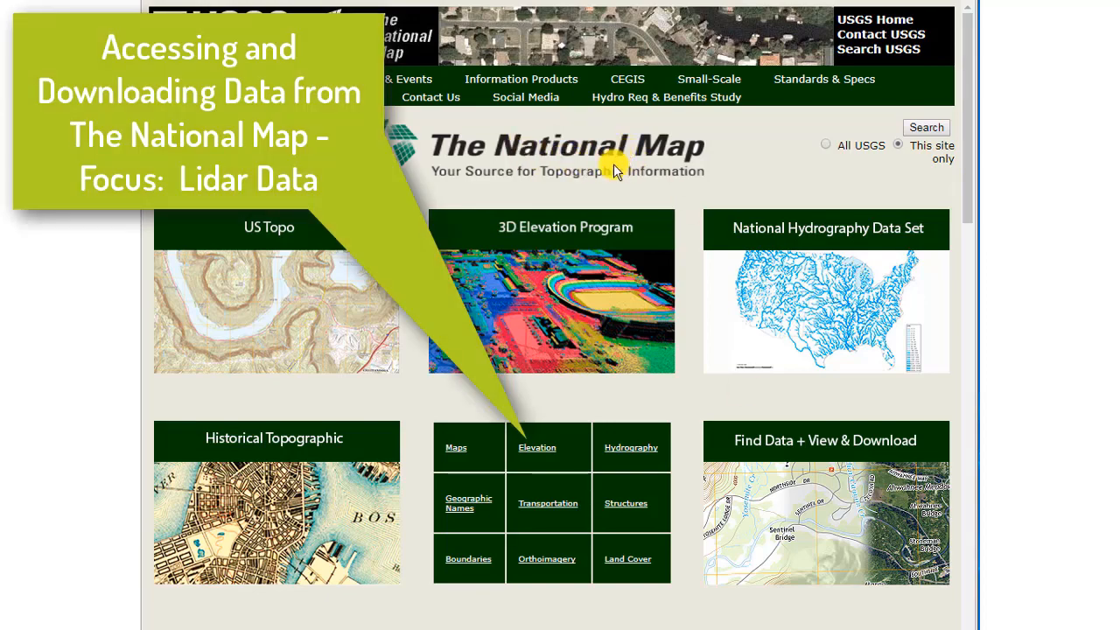
Step: Go to the Elevation section from The National Map home page
left_click(541, 451)
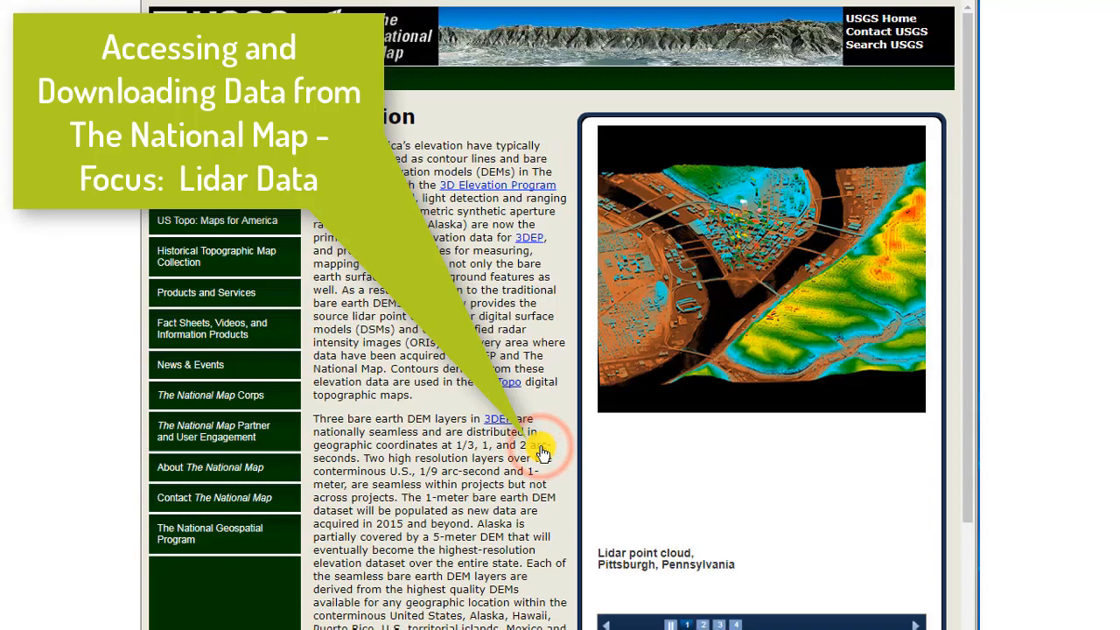
scroll(543, 453, "down", 5)
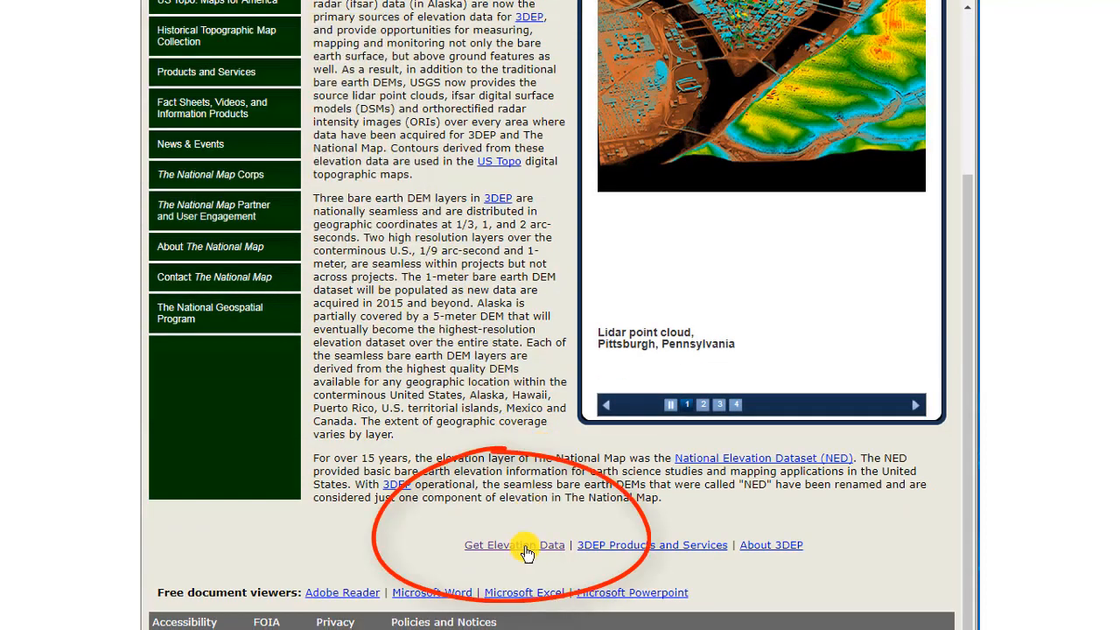
Step: Launch the download viewer and centre the map on Grand Junction, Colorado
left_click(526, 550)
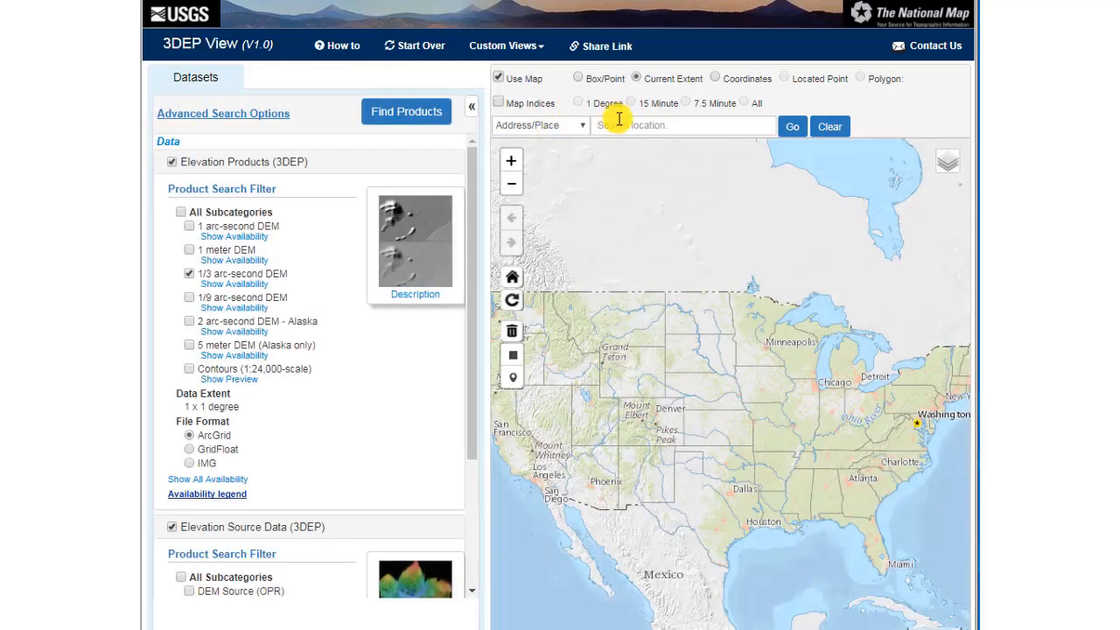
left_click(619, 123)
type("G")
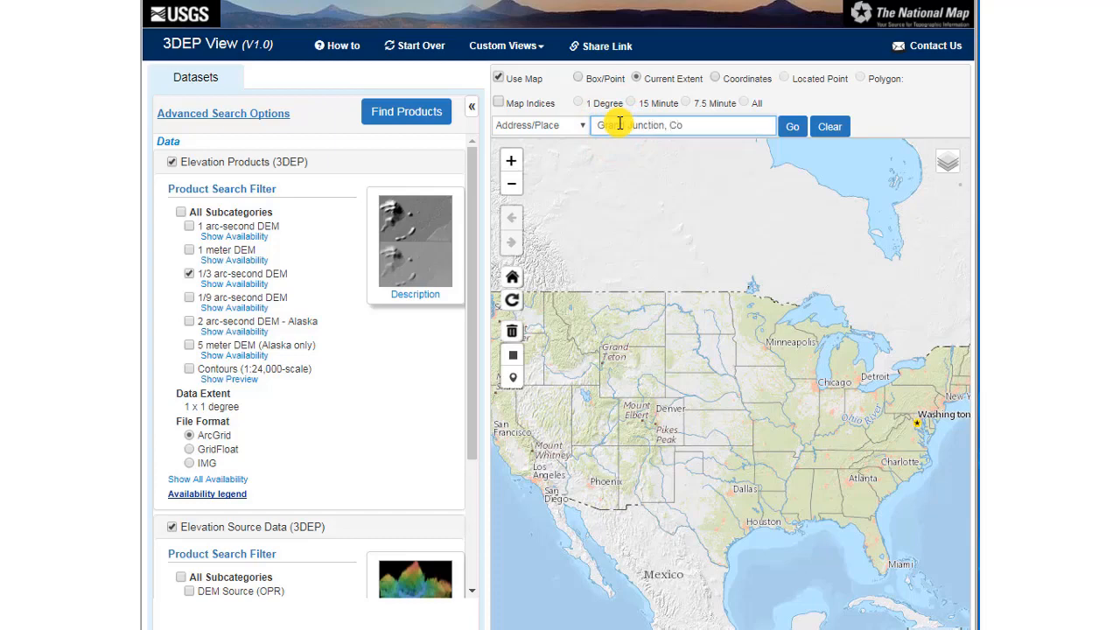
type("rand Junction, Co")
left_click(682, 151)
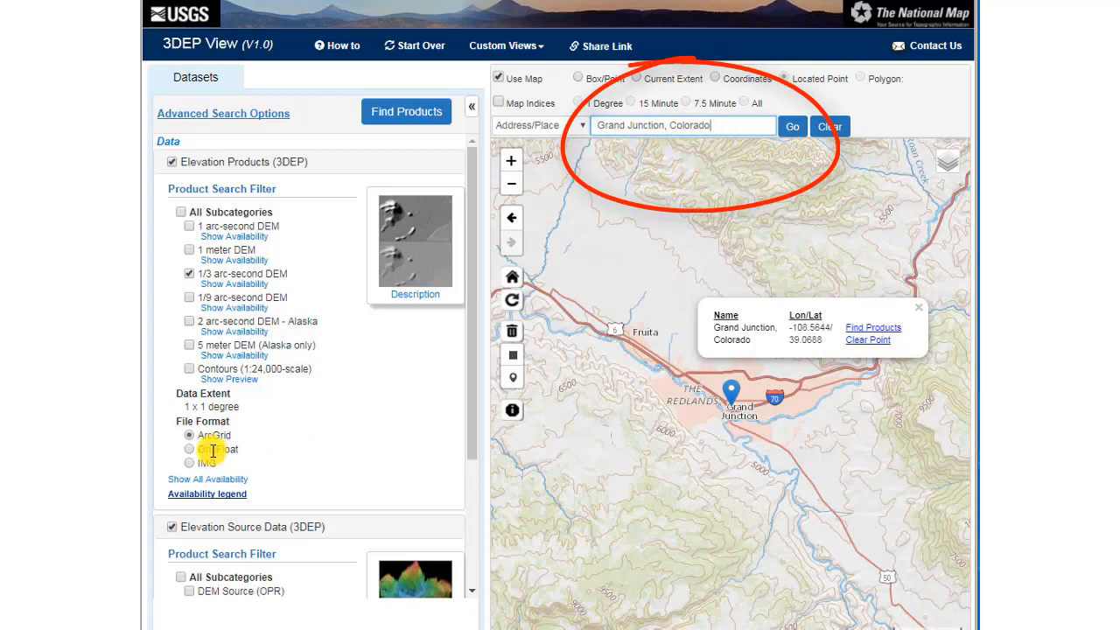
scroll(282, 583, "down", 3)
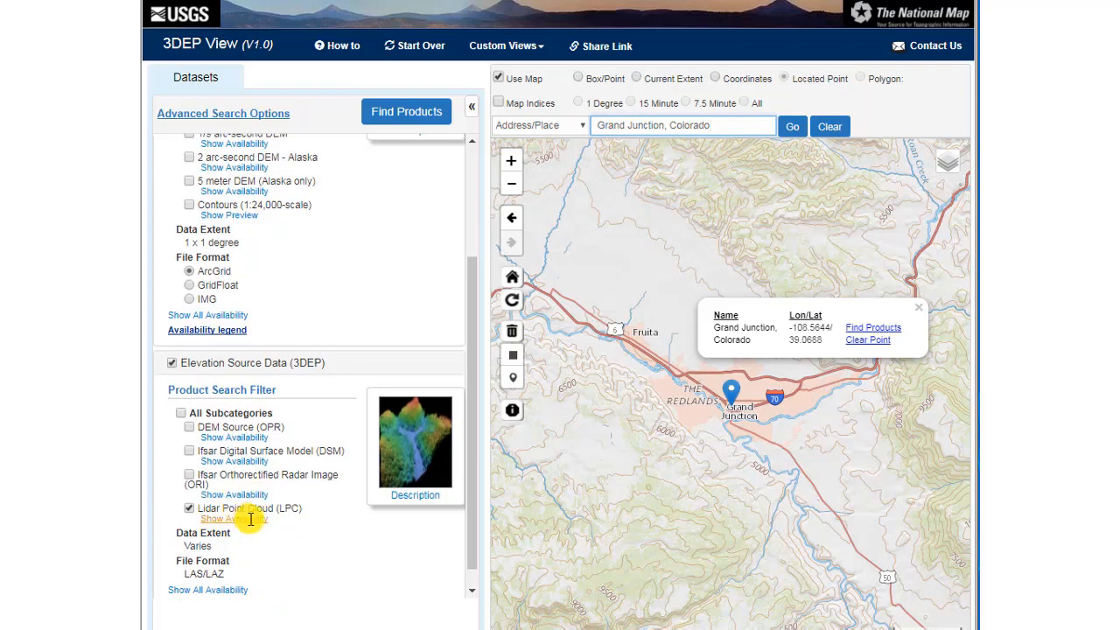
scroll(251, 520, "up", 3)
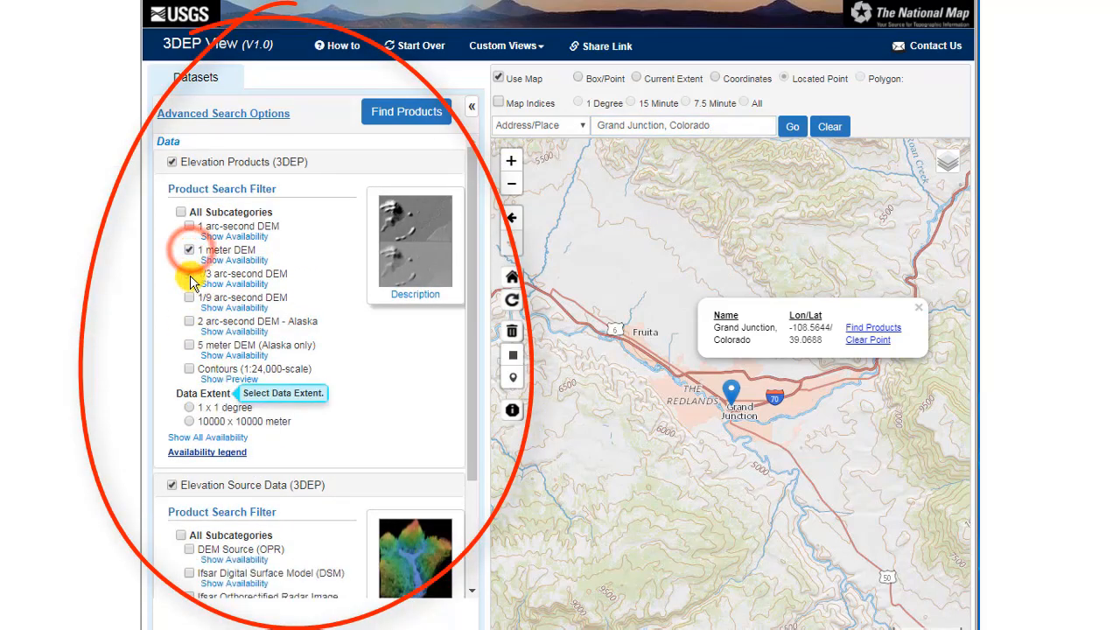
scroll(374, 482, "down", 3)
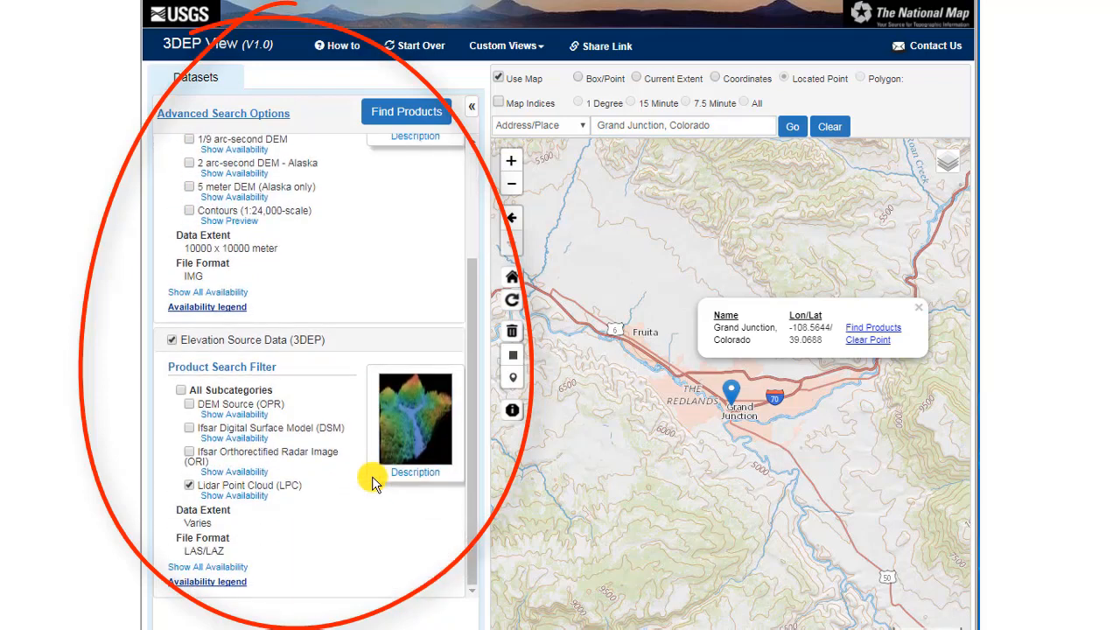
Step: Draw a box search area over Grand Junction, show lidar availability and find products there
left_click(578, 79)
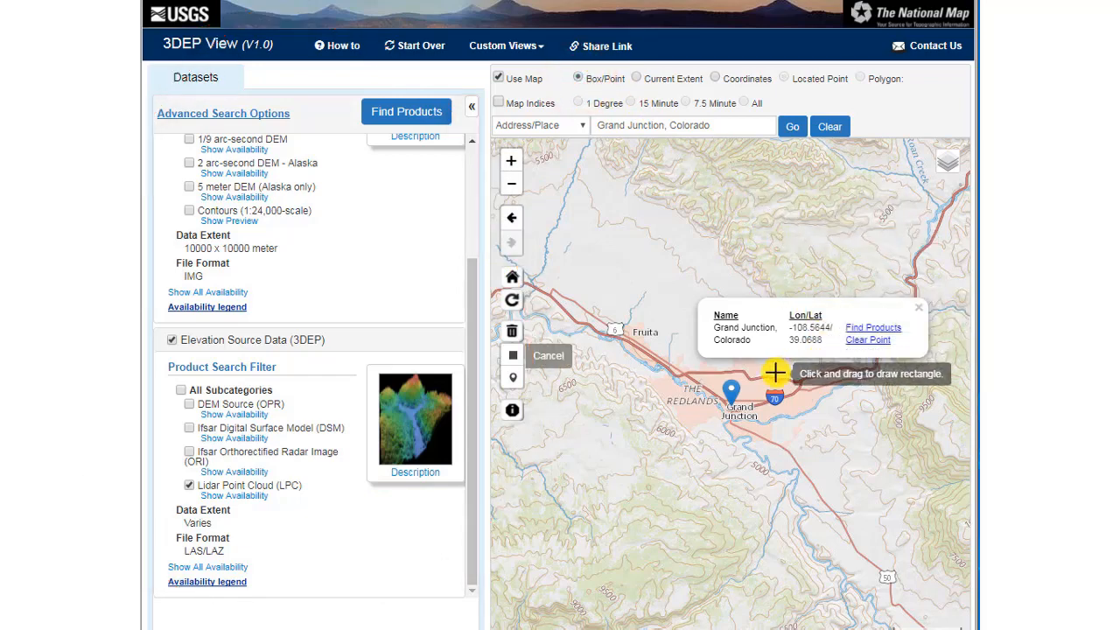
left_click_drag(803, 364, 818, 385)
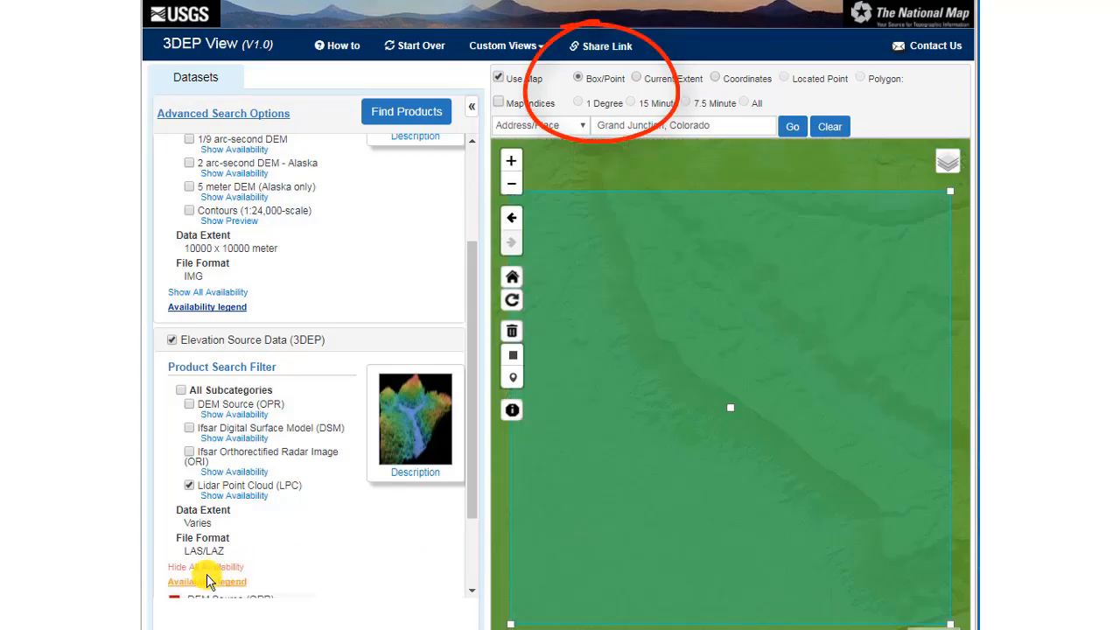
left_click_drag(472, 498, 470, 567)
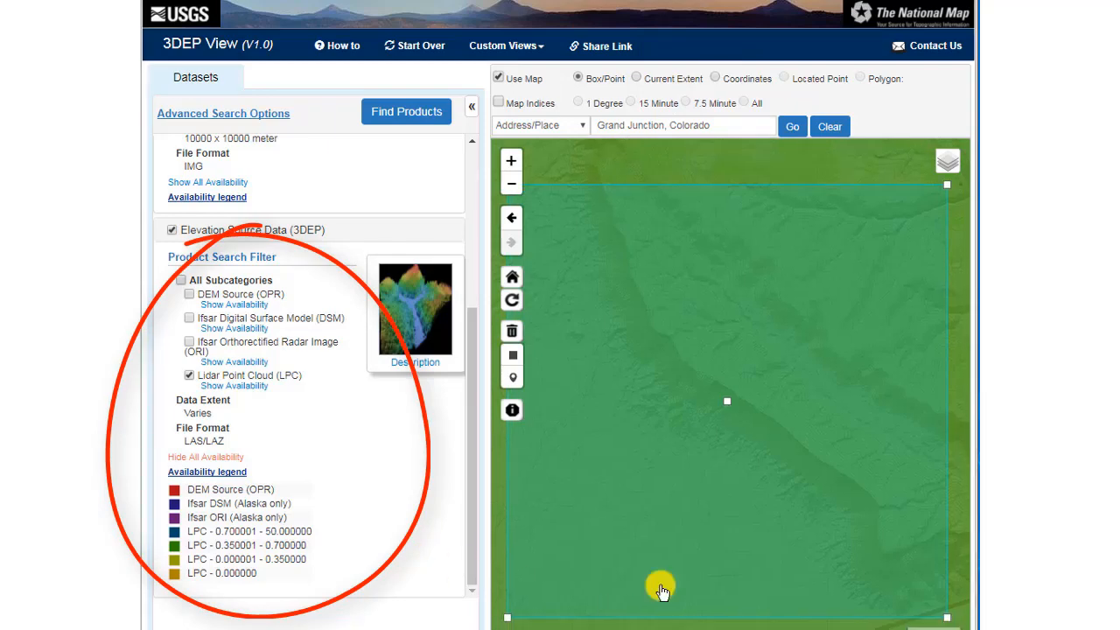
left_click(218, 385)
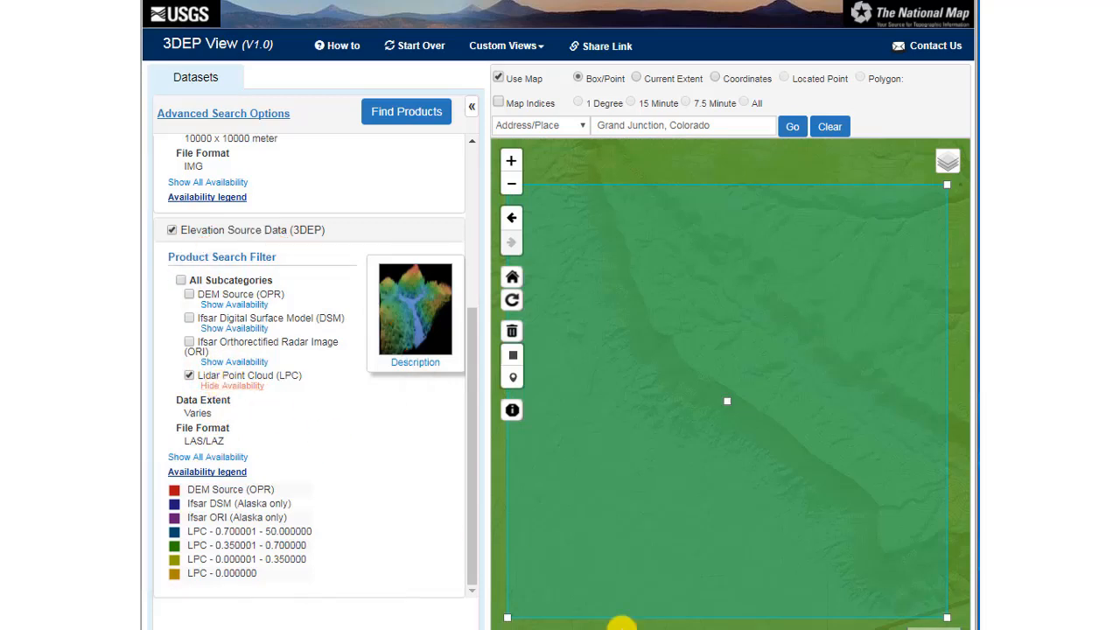
left_click(405, 112)
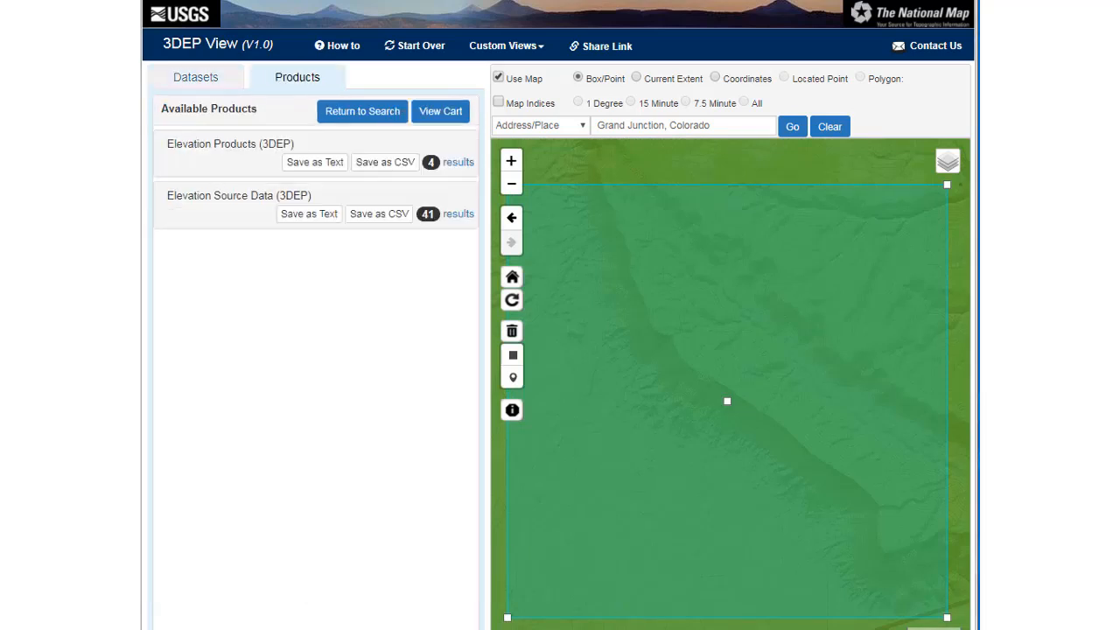
Step: Rerun the product search and expand the 4 elevation product results
left_click(367, 117)
left_click(385, 111)
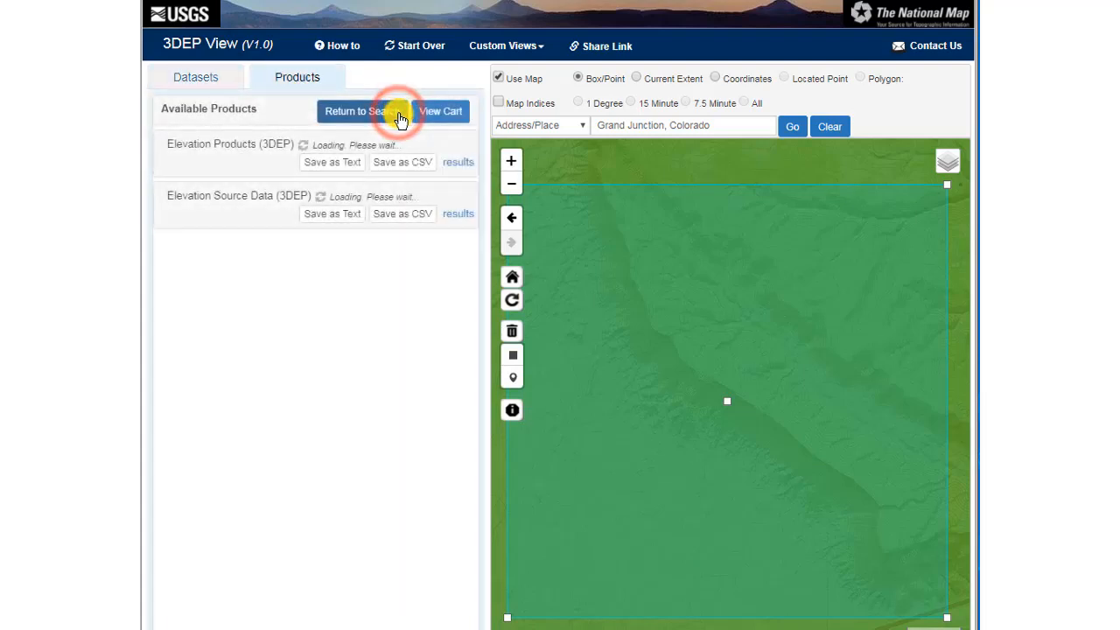
left_click(457, 162)
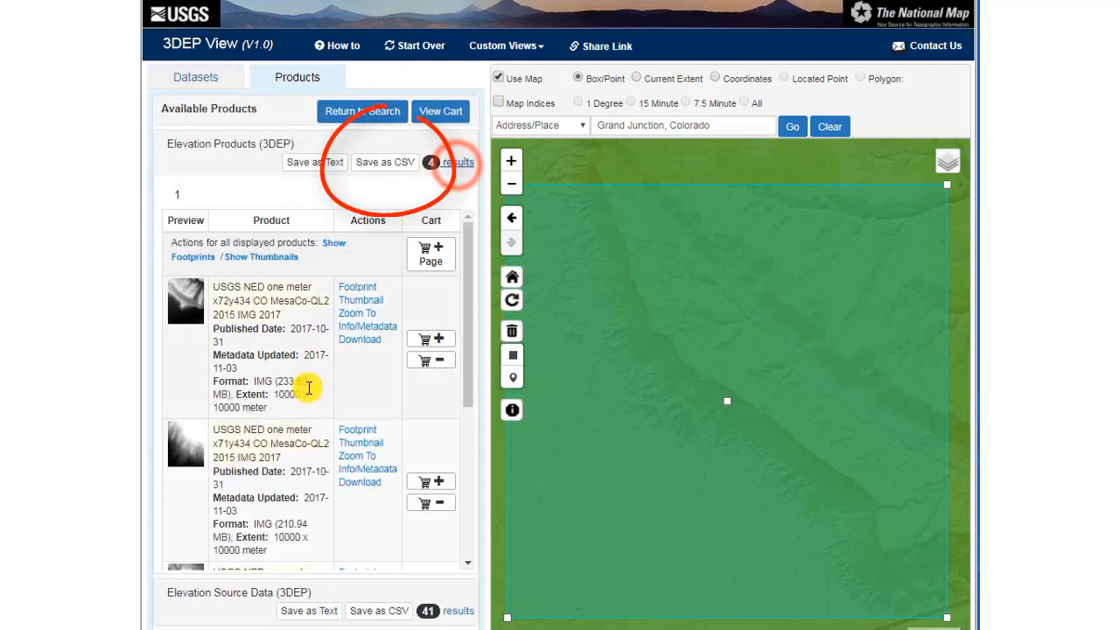
scroll(315, 420, "down", 5)
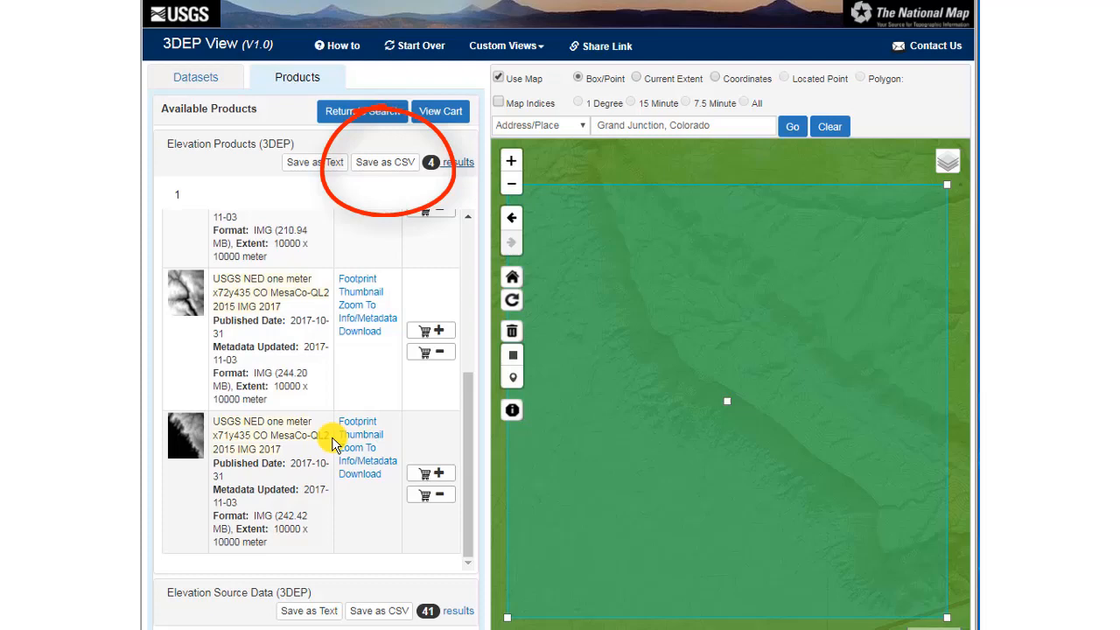
scroll(332, 440, "up", 5)
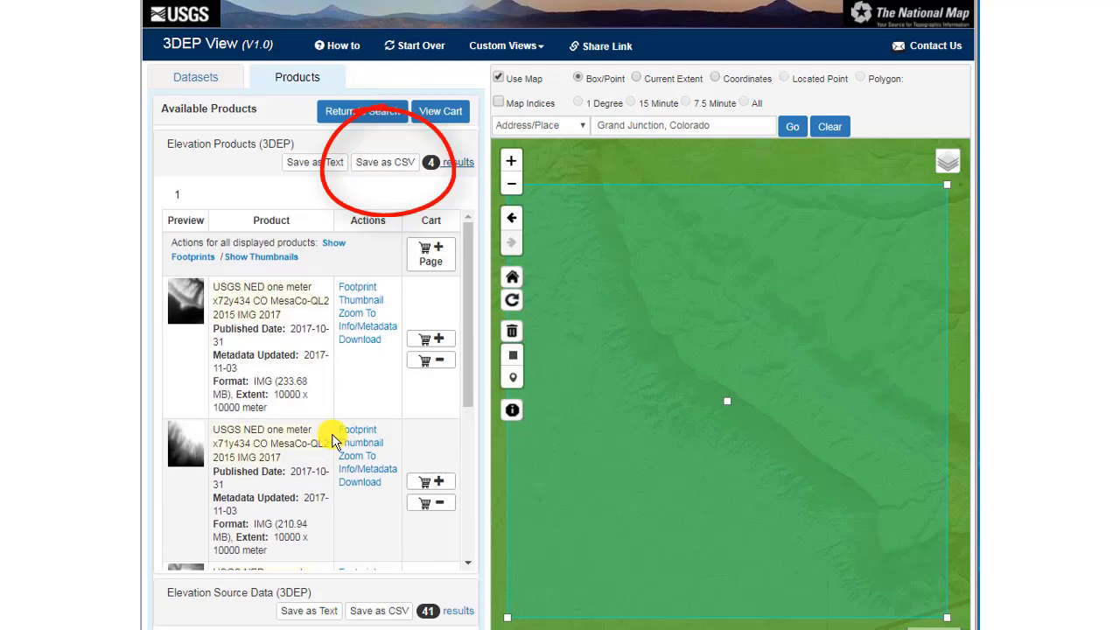
Step: Rerun the search again and expand the 41 elevation source data (lidar) results
left_click(376, 117)
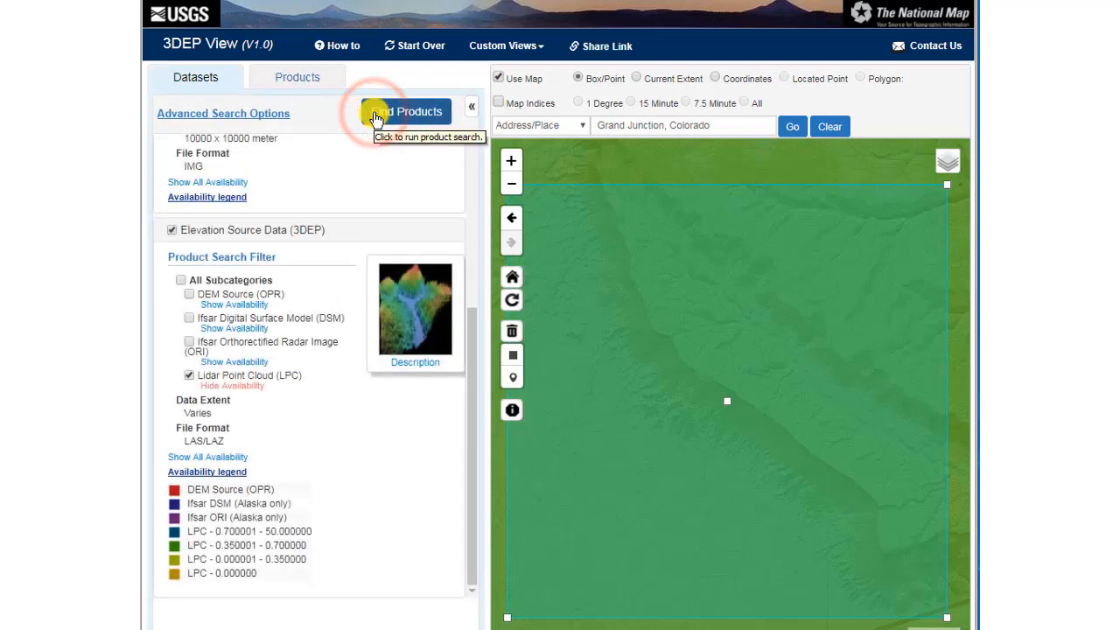
left_click(378, 112)
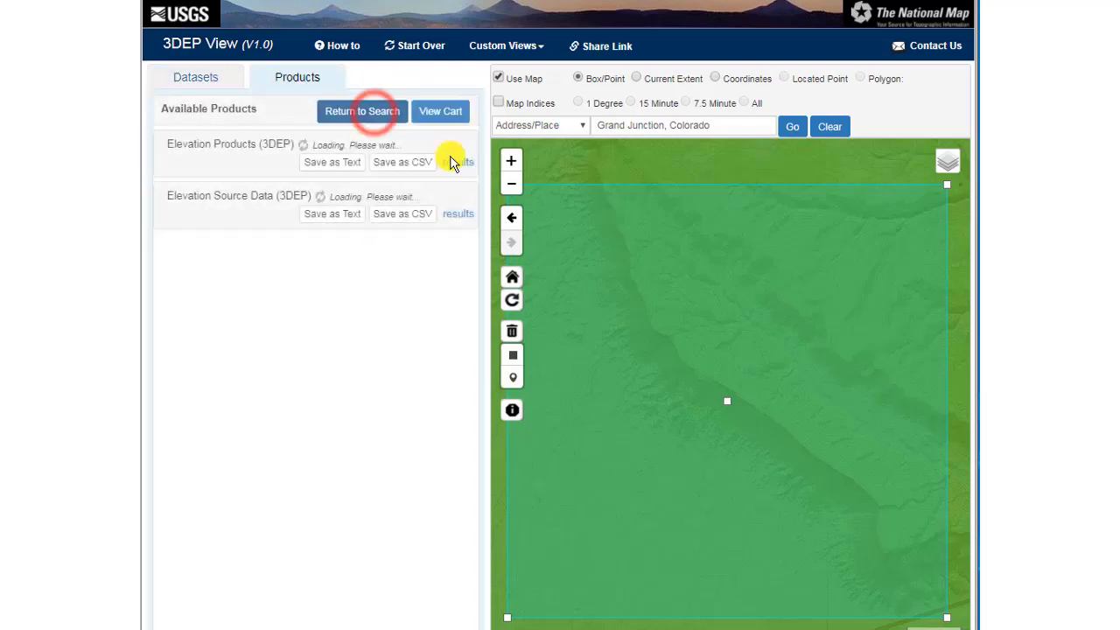
left_click(457, 214)
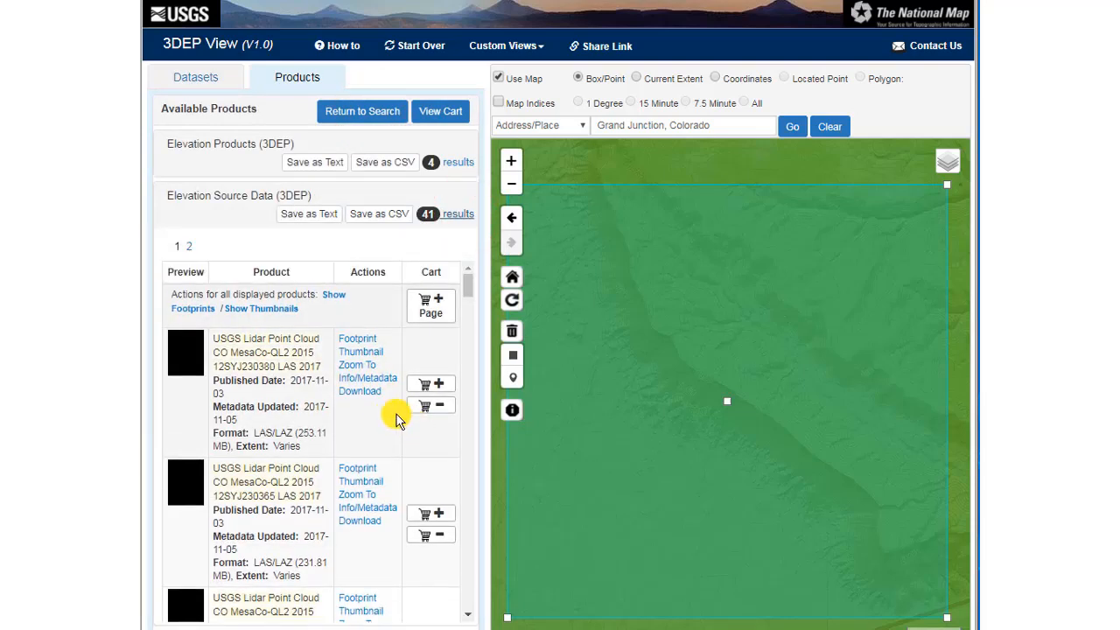
Step: Show the footprints of eight lidar LAS tiles on the map
left_click(357, 339)
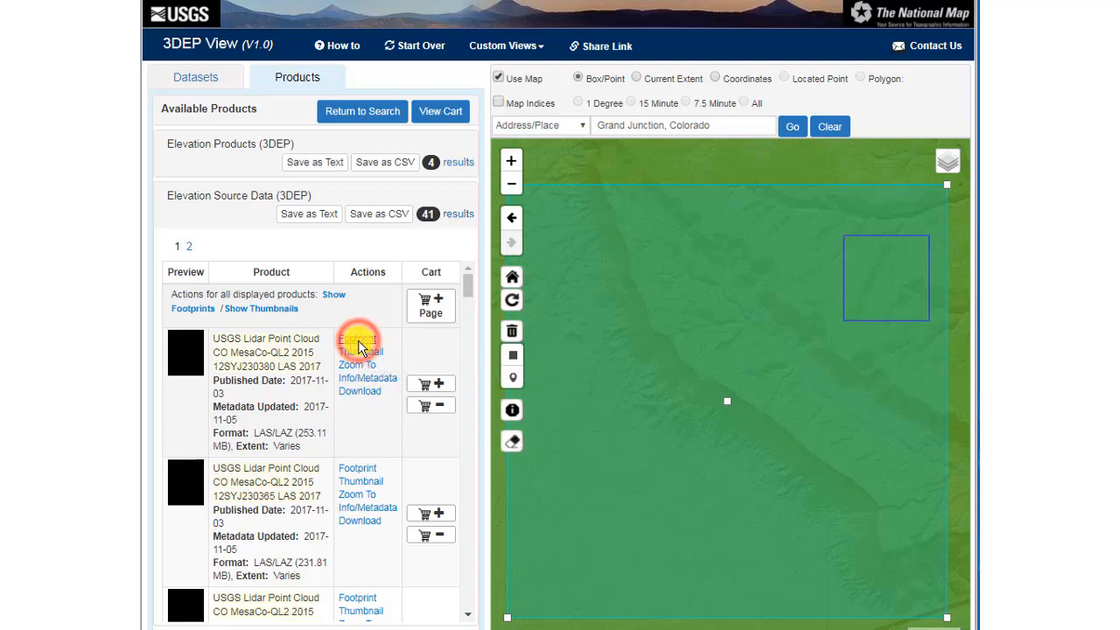
left_click(358, 470)
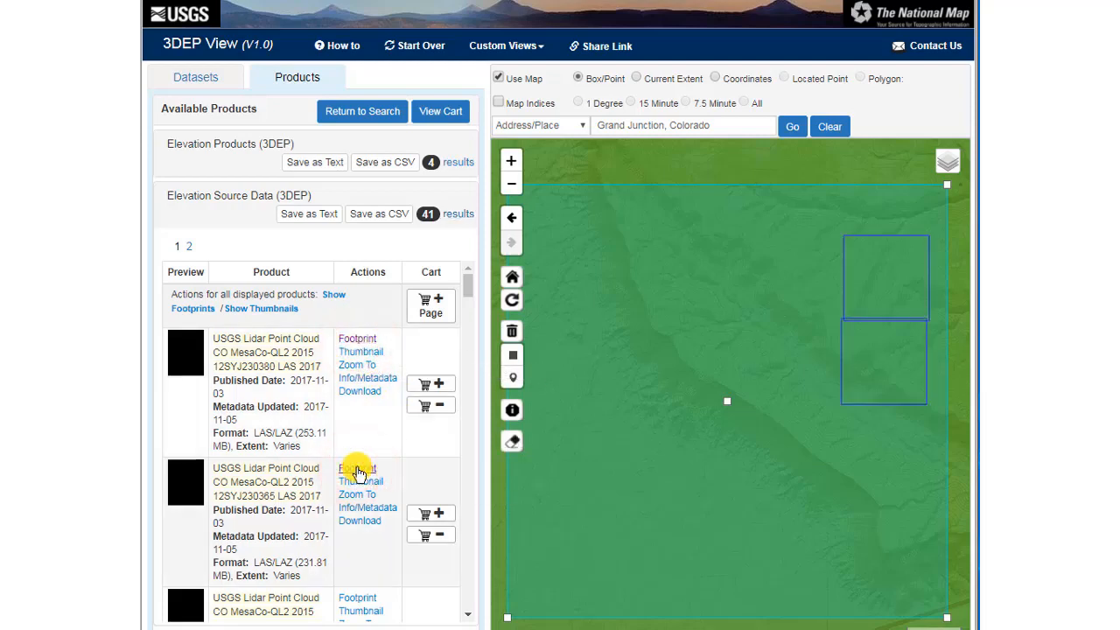
scroll(358, 469, "down", 3)
left_click(353, 270)
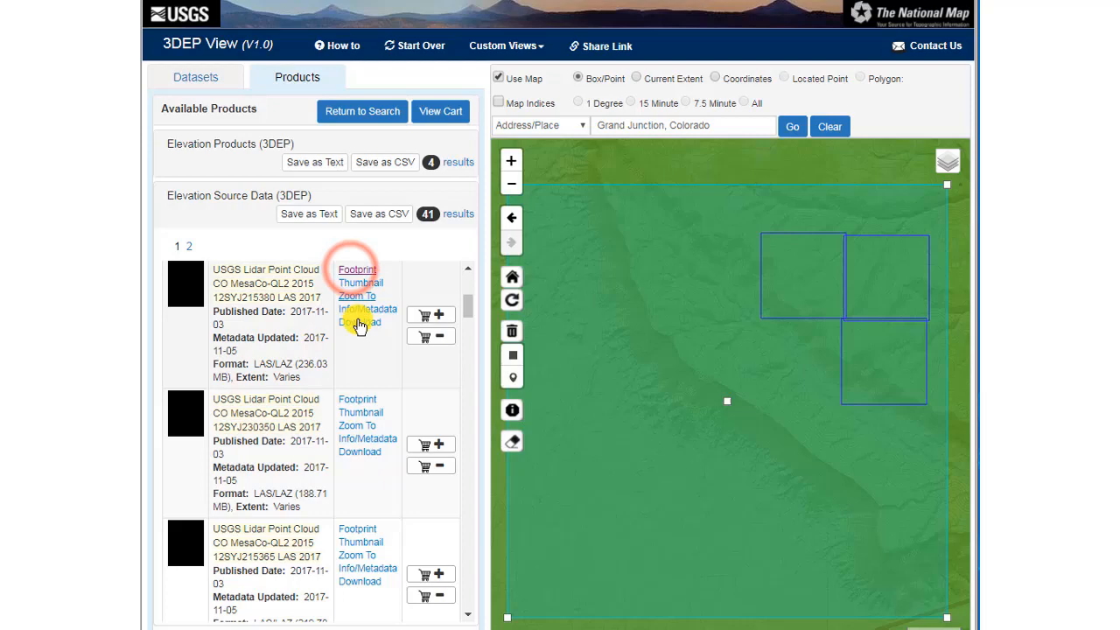
left_click(357, 399)
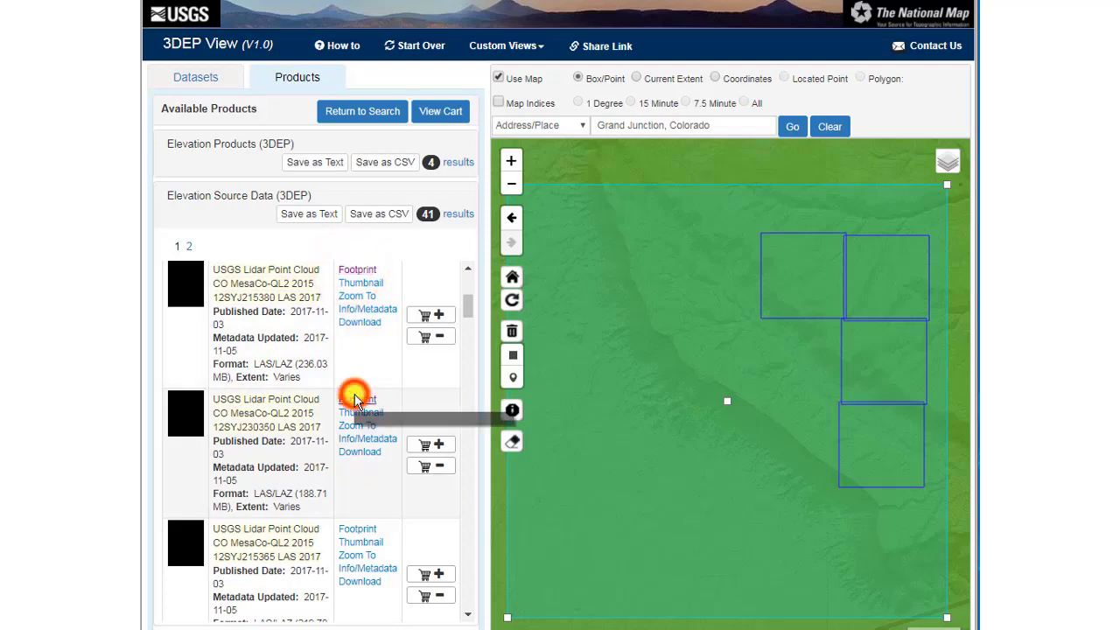
left_click(357, 528)
scroll(357, 528, "down", 3)
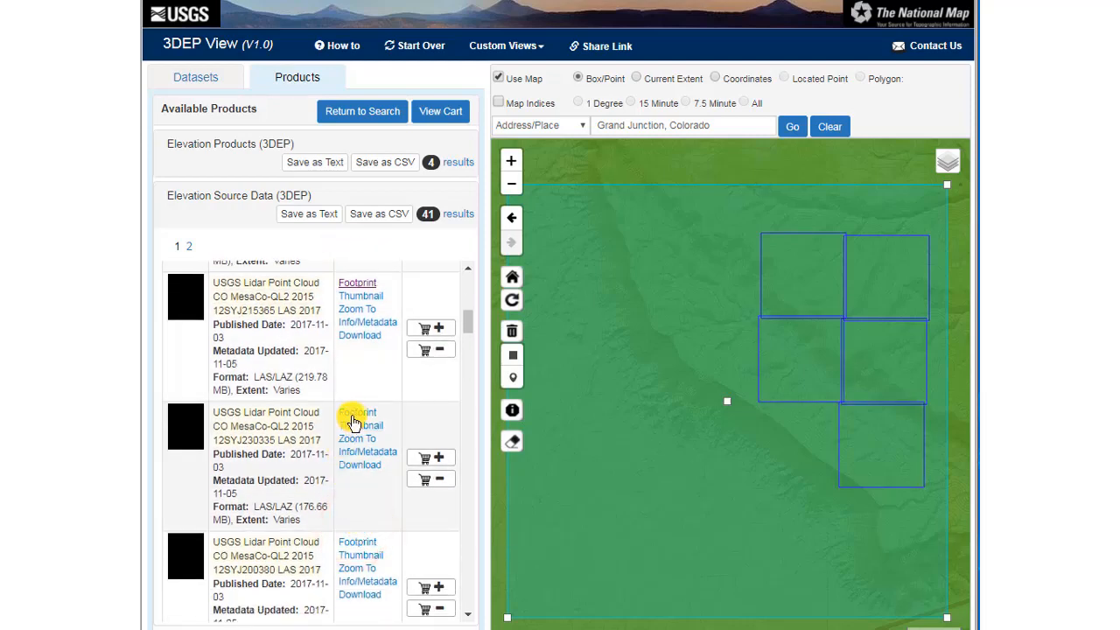
left_click(357, 412)
scroll(361, 503, "down", 3)
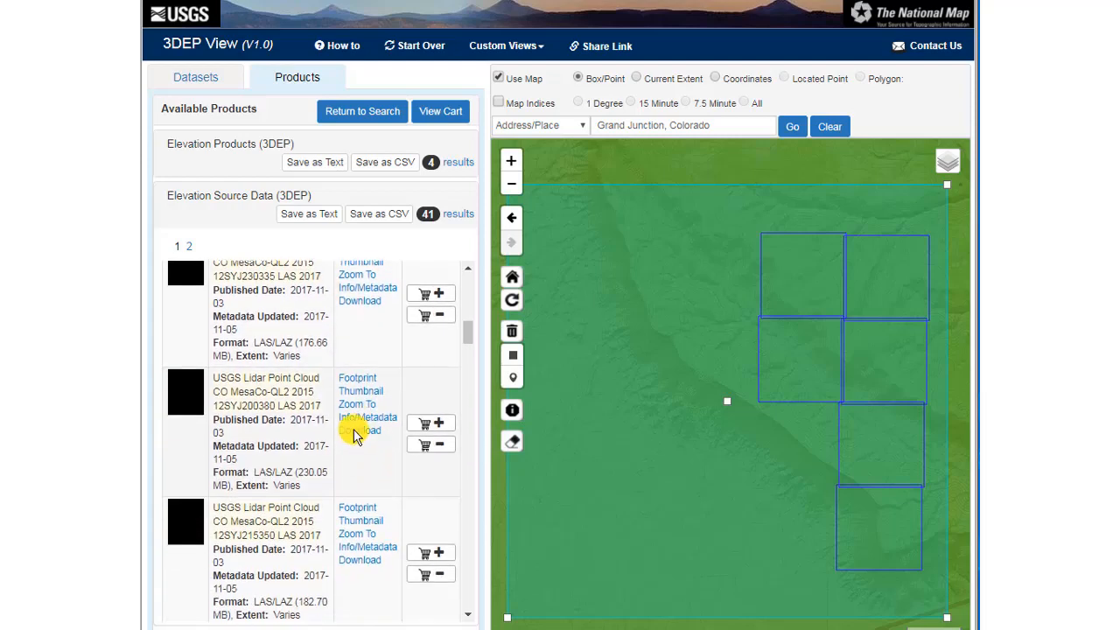
left_click(357, 383)
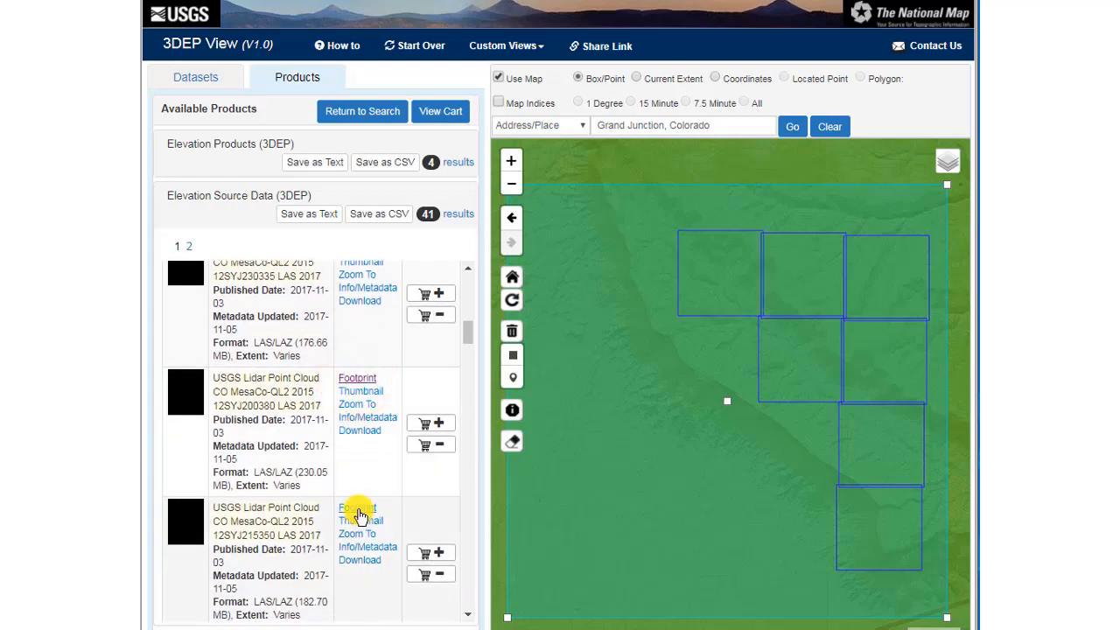
left_click(360, 512)
scroll(360, 512, "down", 3)
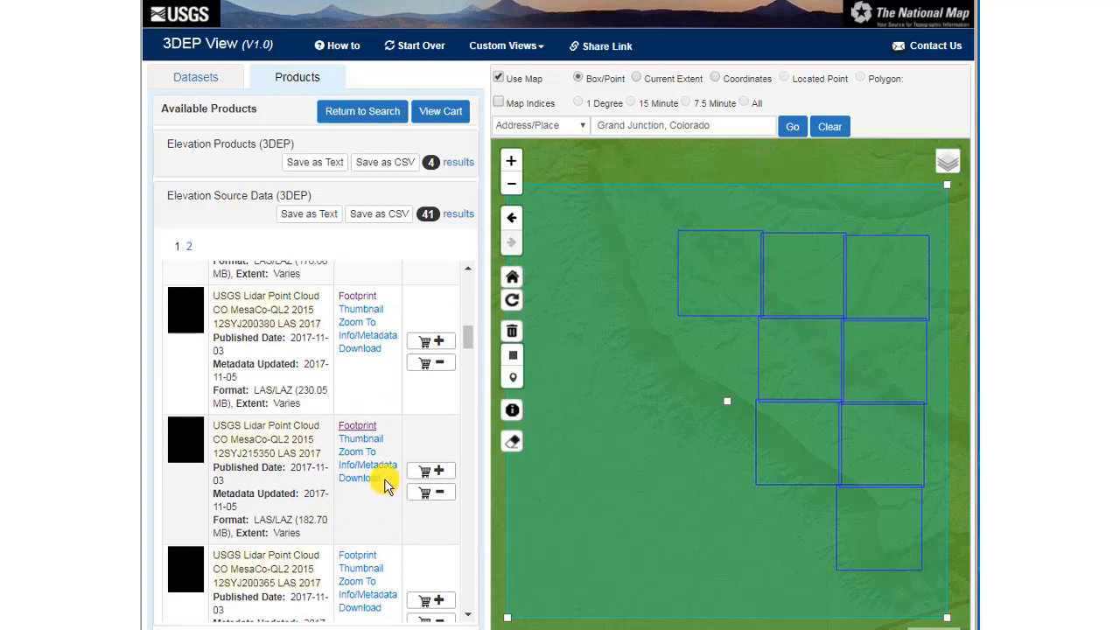
Step: Add the 12SYJ215350 LAS tile to the cart
left_click(438, 474)
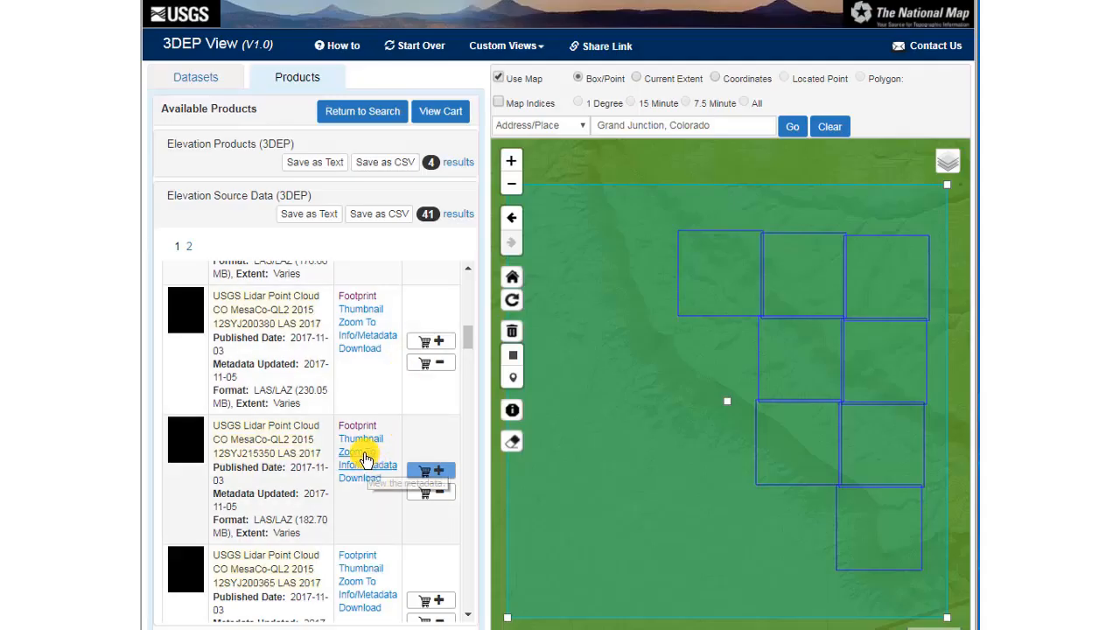
Step: Zoom the map to the 12SYJ215350 tile footprint and preview its thumbnail
left_click(356, 451)
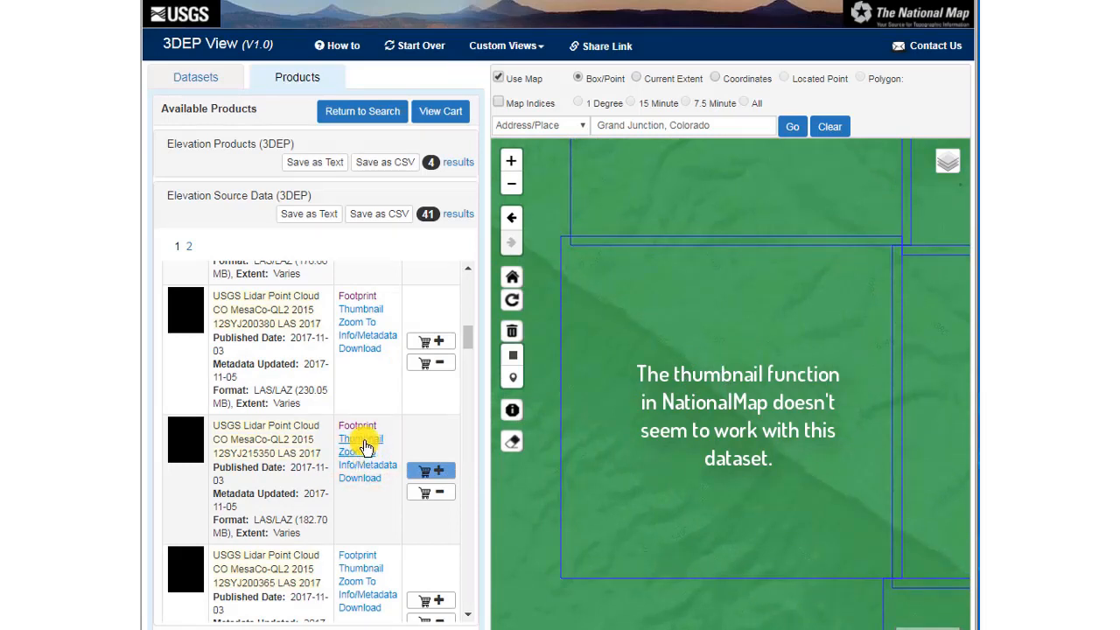
left_click(361, 439)
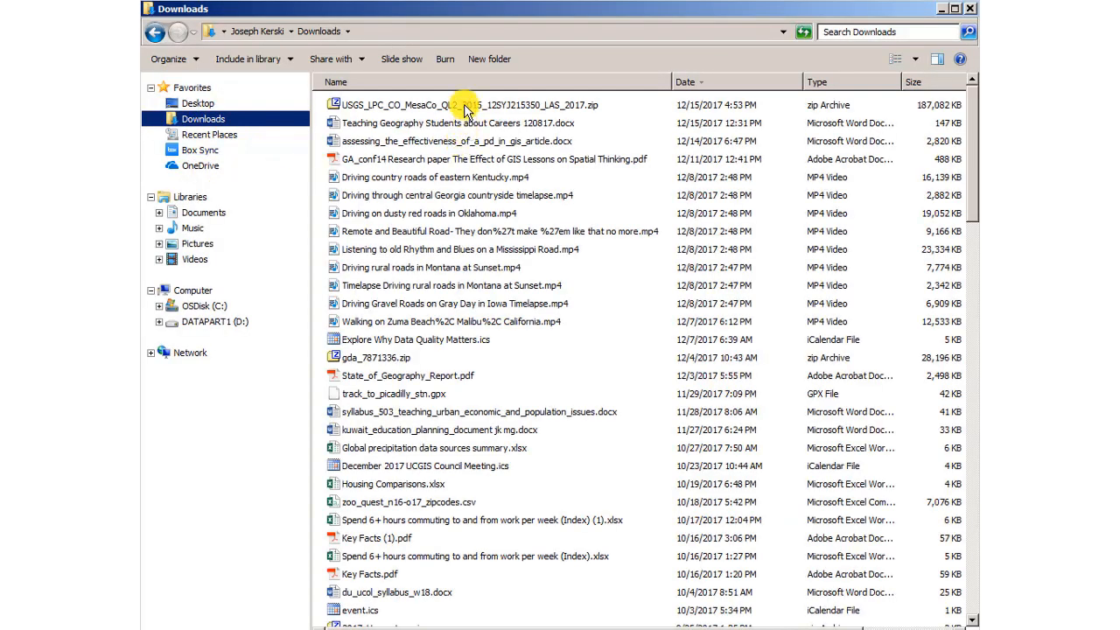
Step: Cut the downloaded 12SYJ215350 zip and browse to DATAPART1 > lidar
right_click(466, 108)
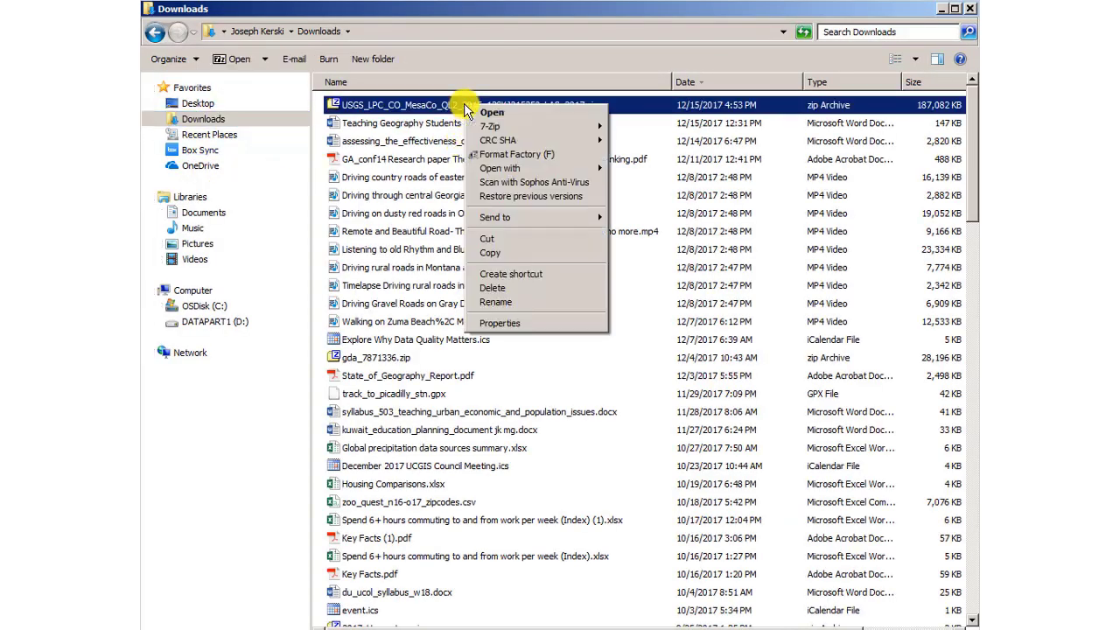
left_click(493, 243)
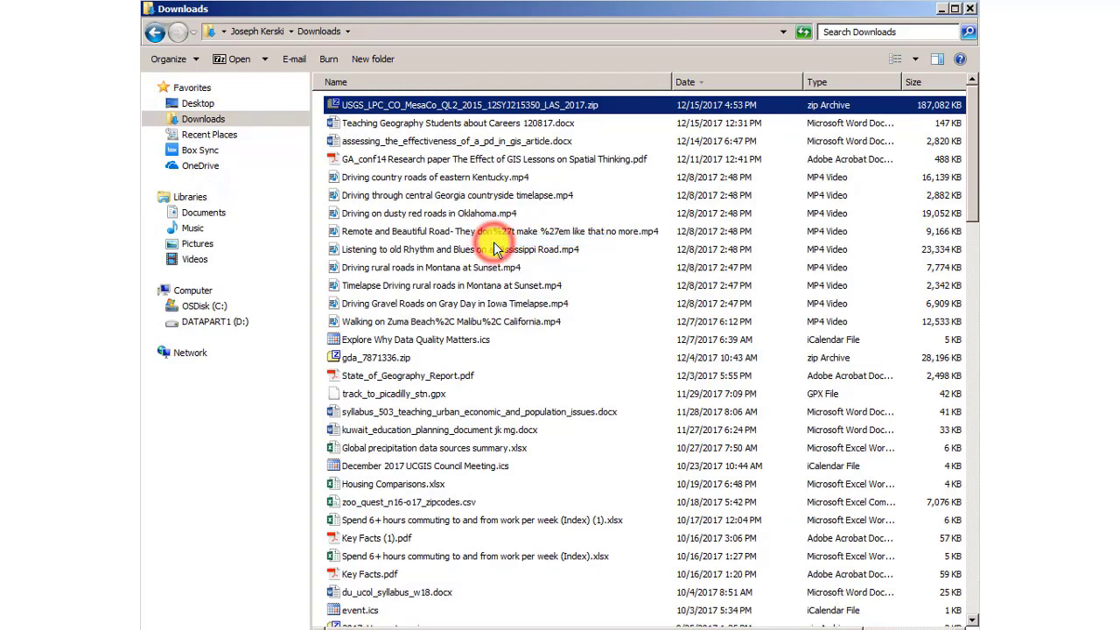
left_click(215, 321)
double_click(353, 471)
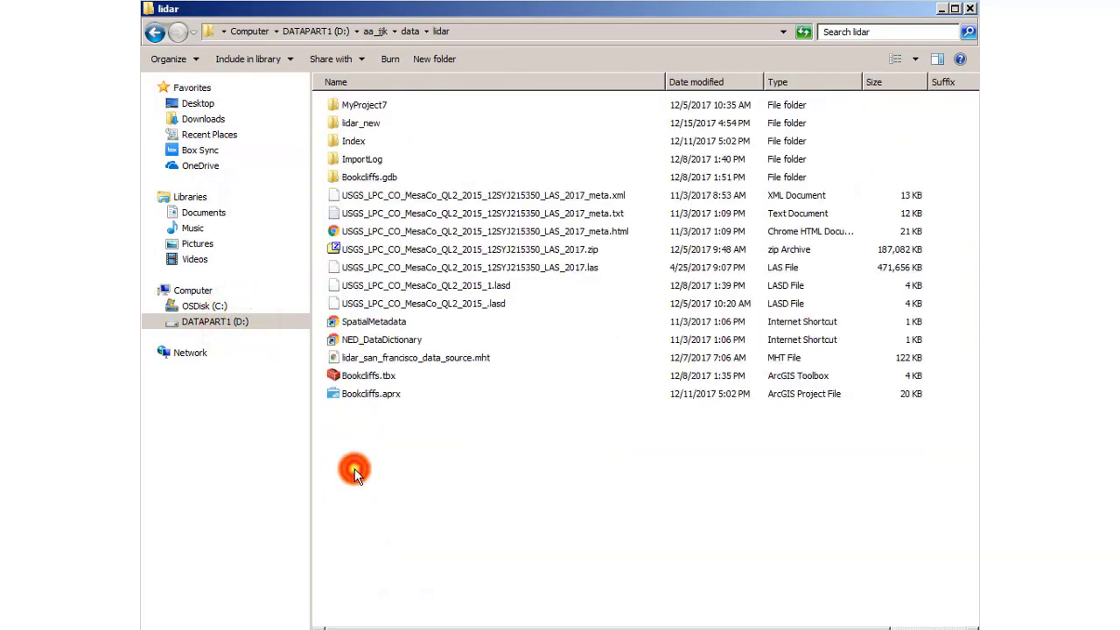
Step: Paste the zip into the empty lidar_new folder
double_click(361, 123)
right_click(350, 118)
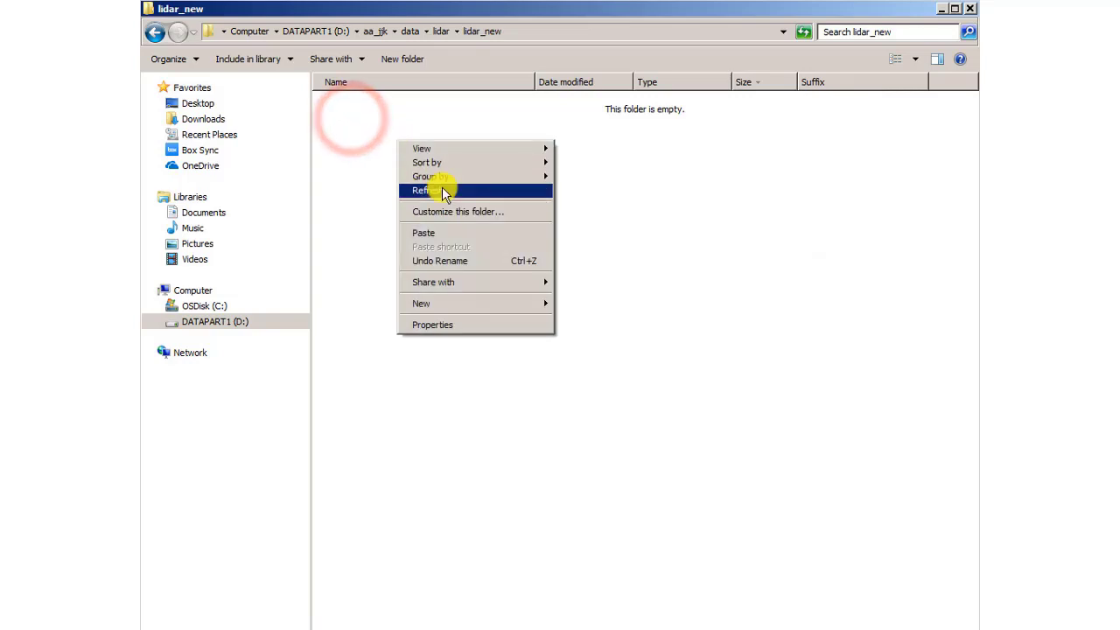
left_click(442, 233)
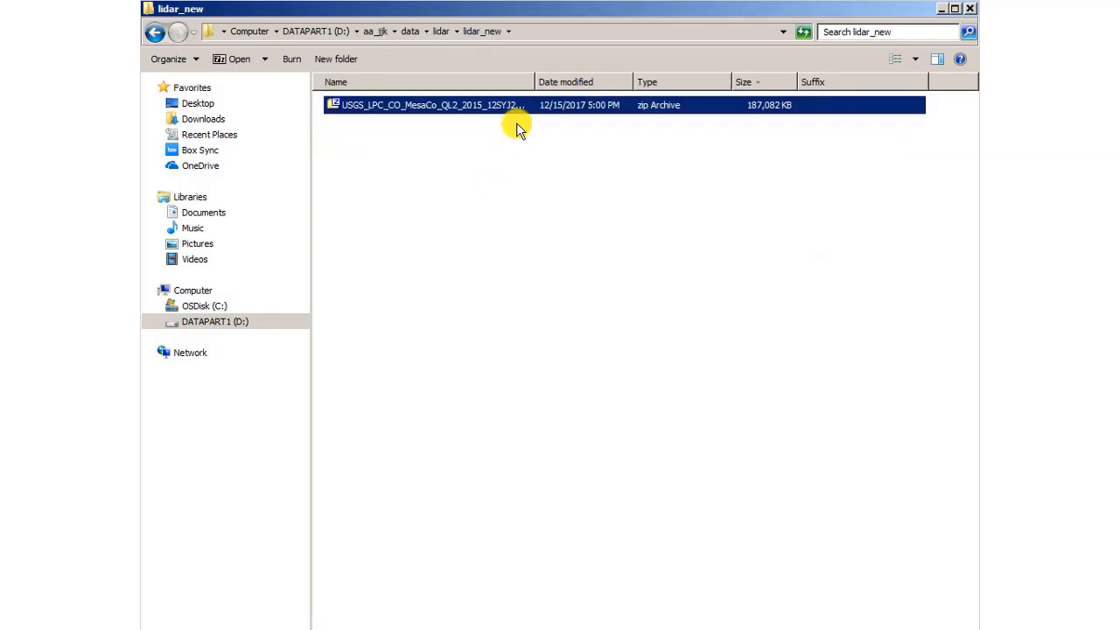
left_click(538, 135)
Step: Extract the 12SYJ215350 zip with 7-Zip Extract Here, yielding the LAS and metadata files
double_click(534, 82)
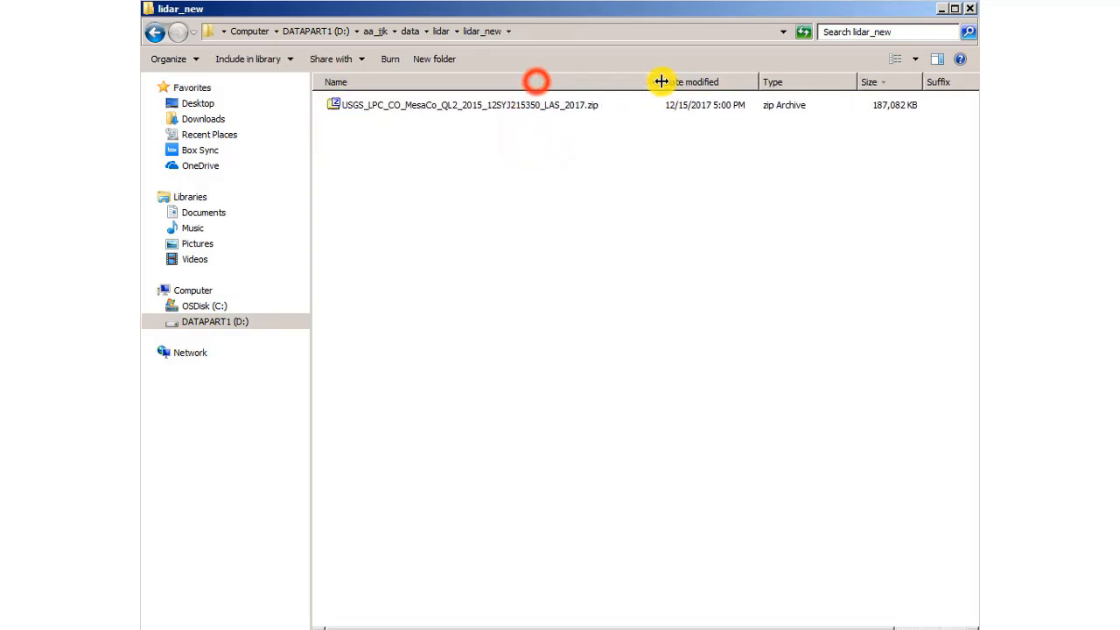
right_click(496, 105)
mouse_move(560, 125)
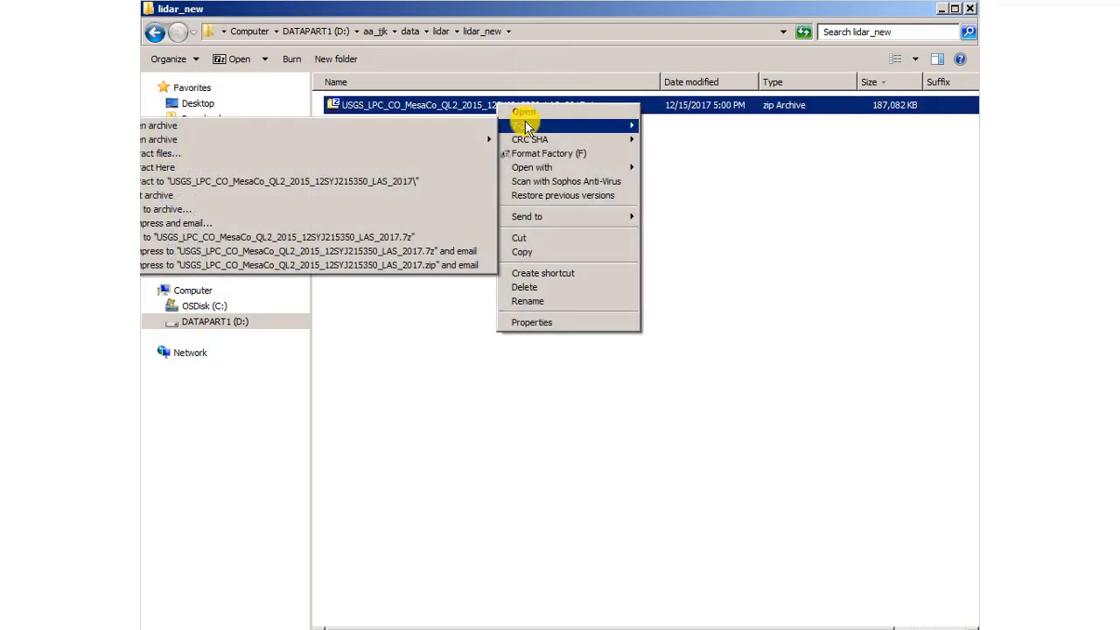
left_click(420, 166)
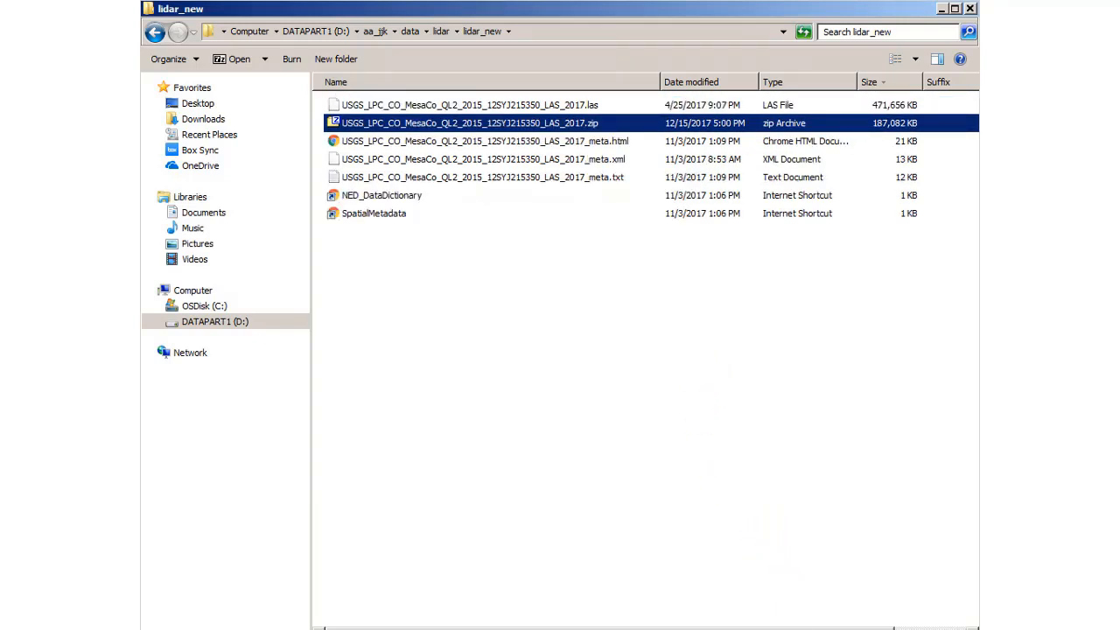
right_click(562, 177)
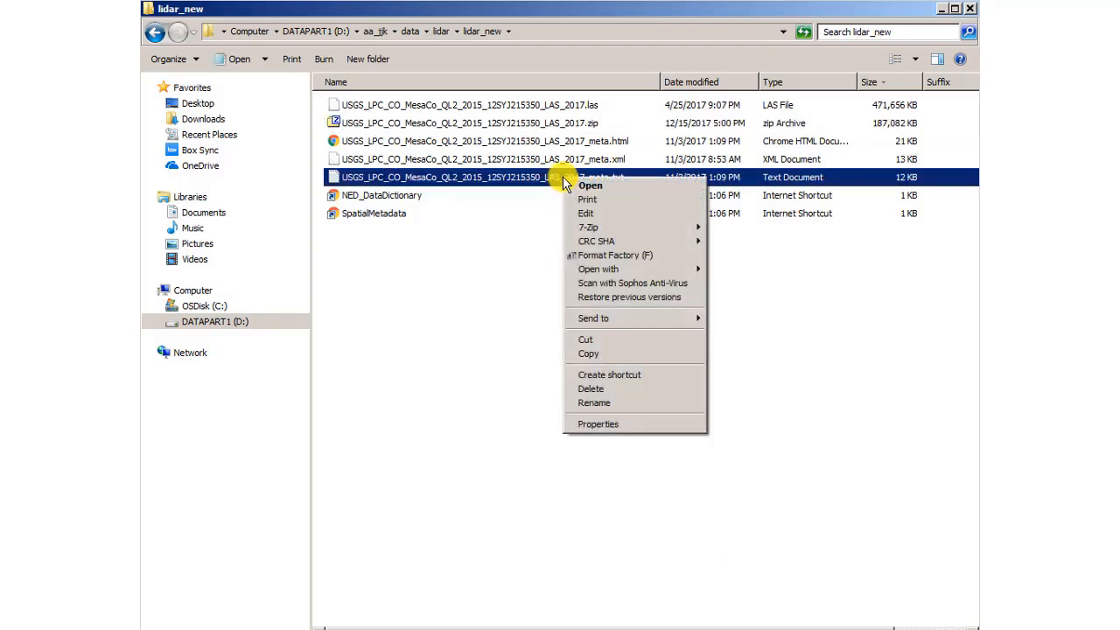
Step: Read the _meta.txt metadata in Notepad, highlight the tile title, then close it
left_click(590, 185)
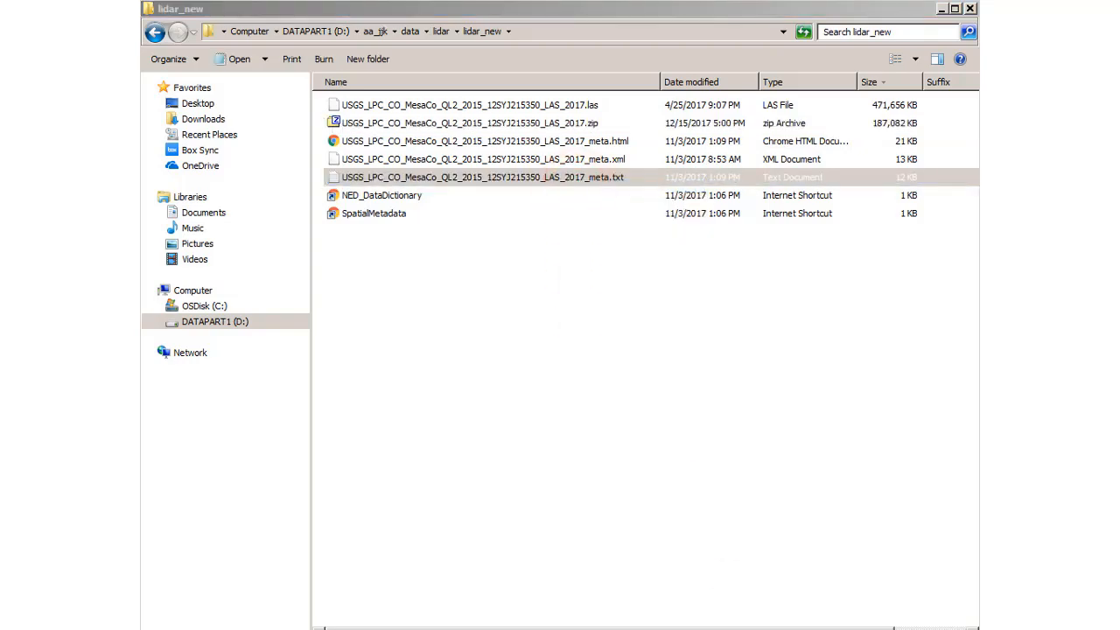
scroll(691, 254, "down", 5)
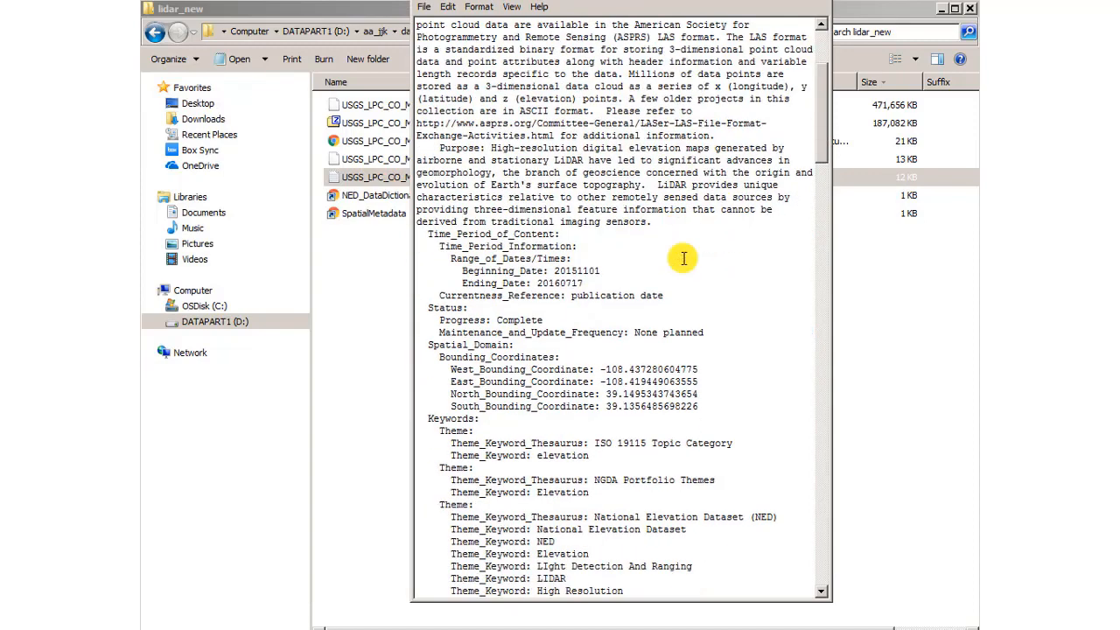
scroll(700, 245, "down", 5)
scroll(747, 216, "down", 5)
left_click_drag(822, 195, 822, 31)
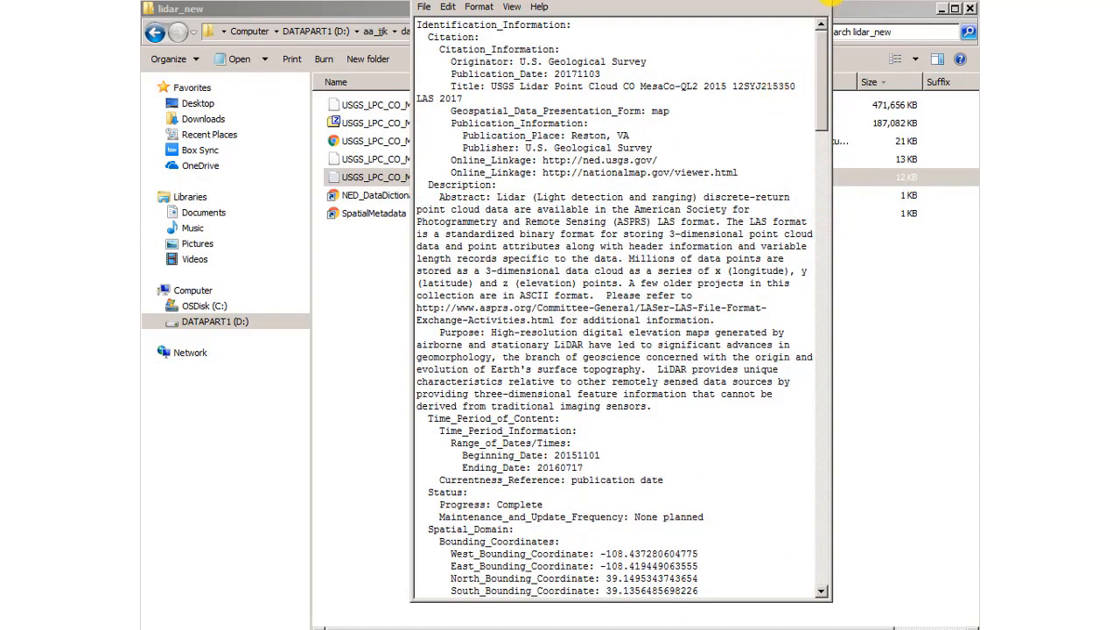
left_click_drag(492, 86, 702, 86)
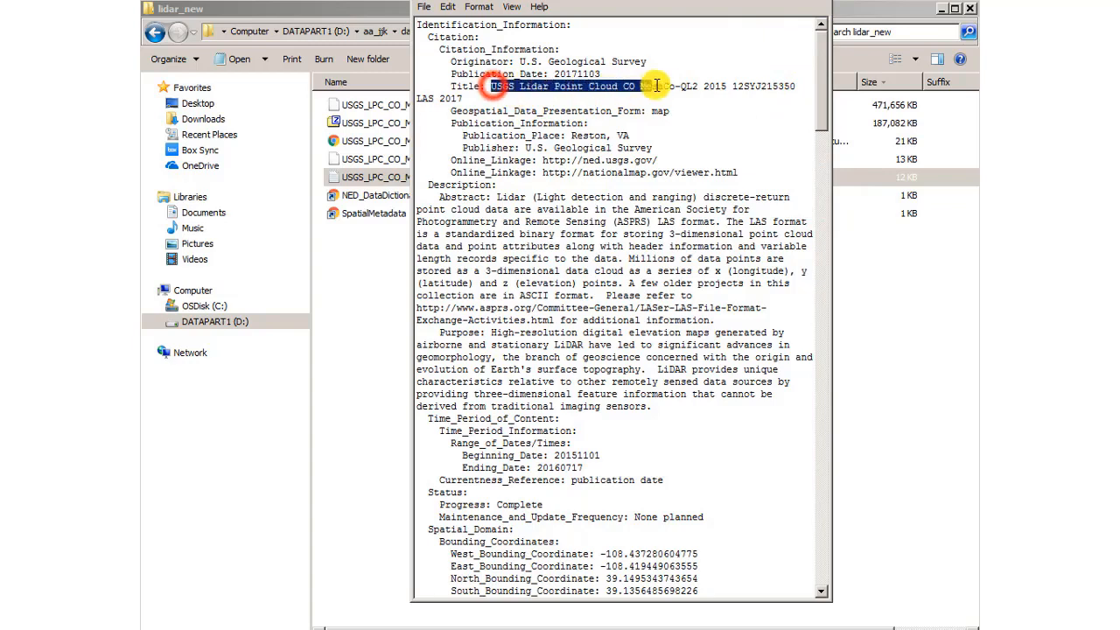
left_click(825, 5)
left_click(610, 271)
Step: Open the 12SYJ215350 _meta.html page in the web browser
left_click(585, 143)
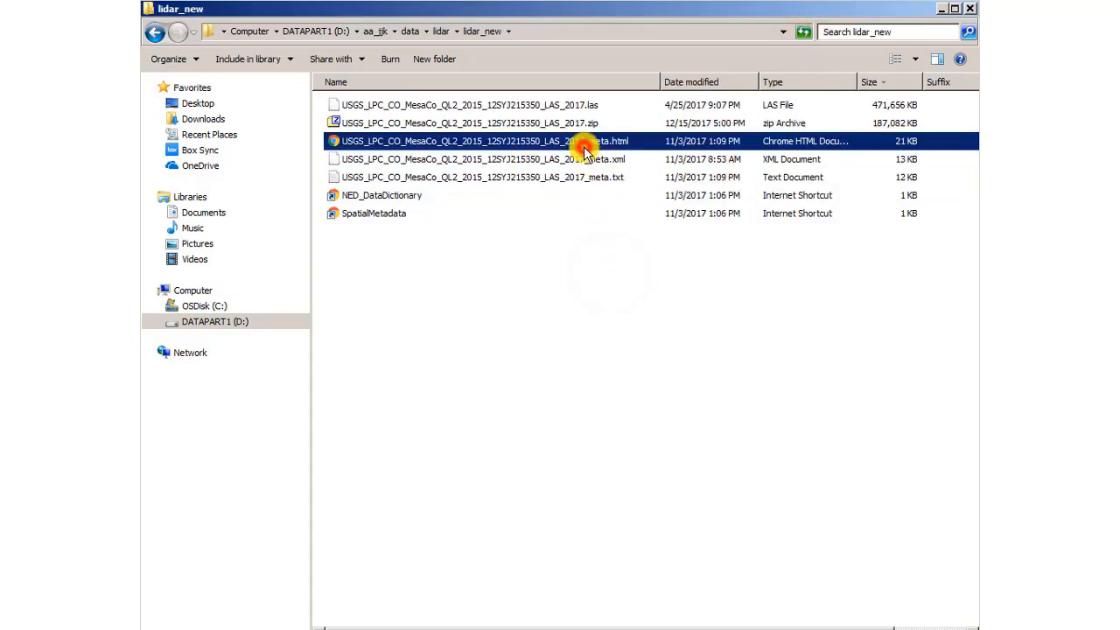
double_click(584, 142)
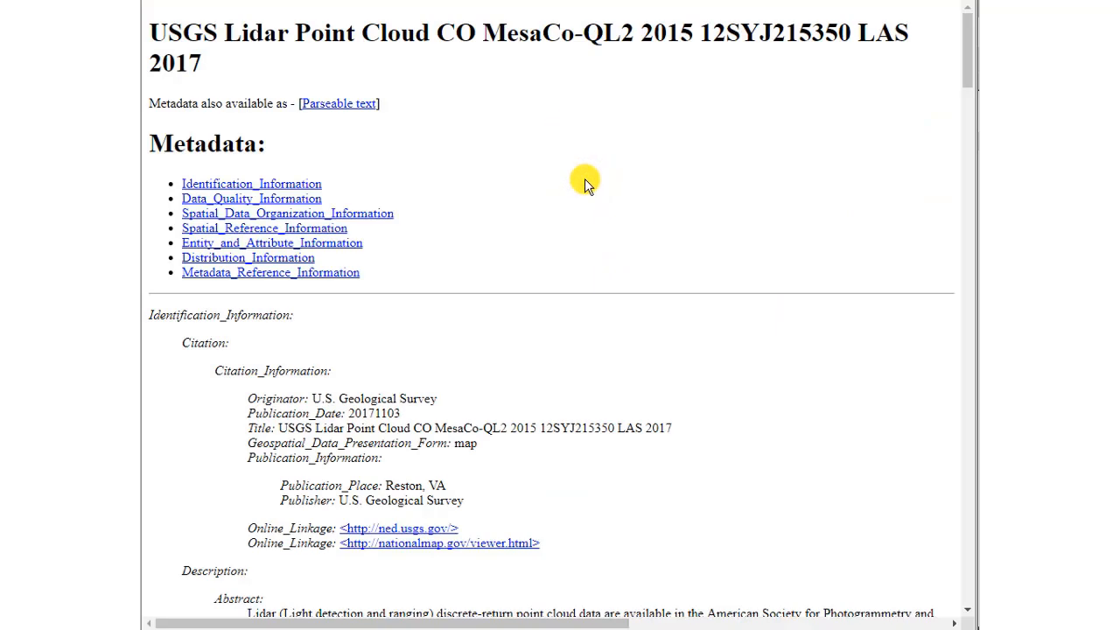